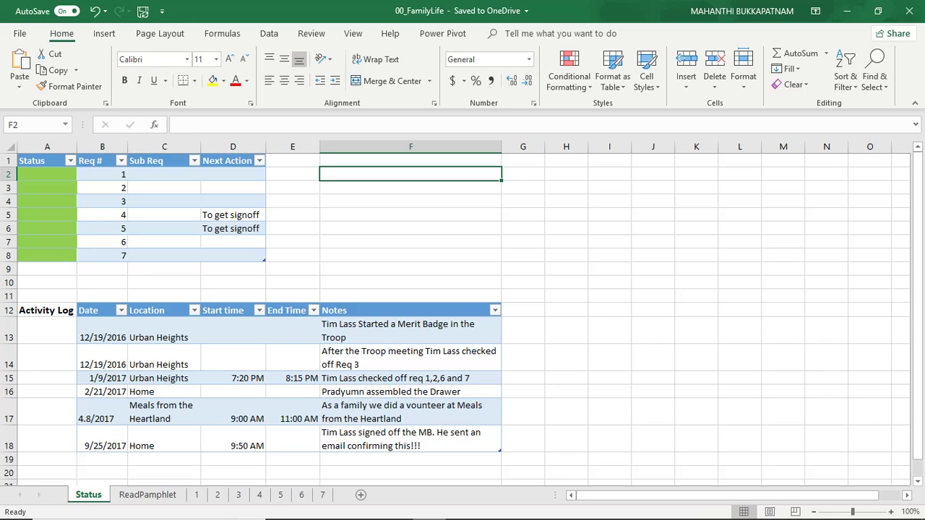
Step: Review the requirements table on the Status sheet, checking the Status cells for requirements 1 to 7 and requirement 4's Next Action
{"action": "left_click_drag", "start_coordinate": [47, 174], "coordinate": [47, 255]}
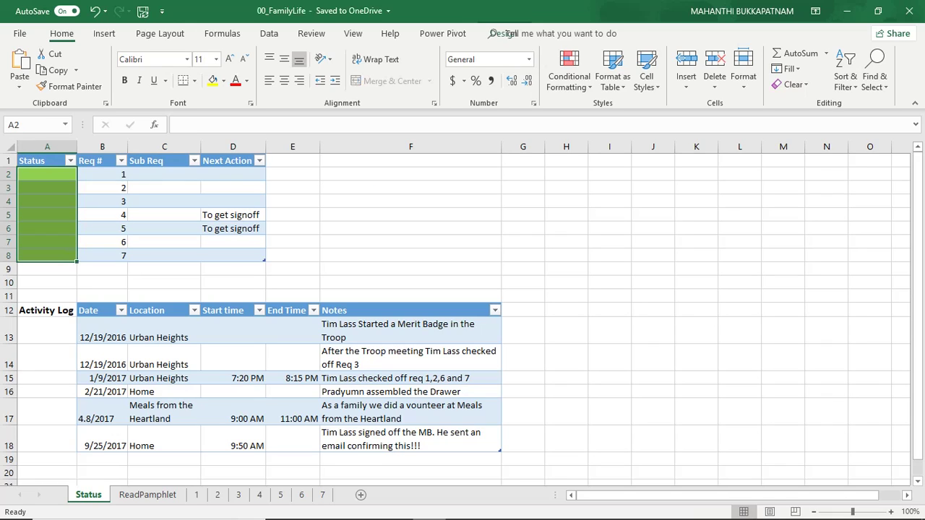
{"action": "left_click", "coordinate": [102, 269]}
{"action": "left_click", "coordinate": [102, 255]}
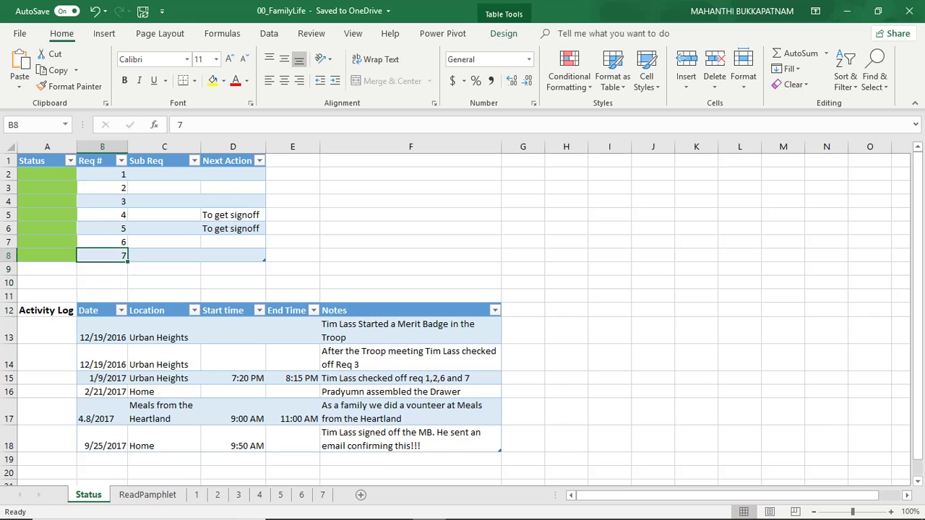
{"action": "left_click", "coordinate": [232, 228]}
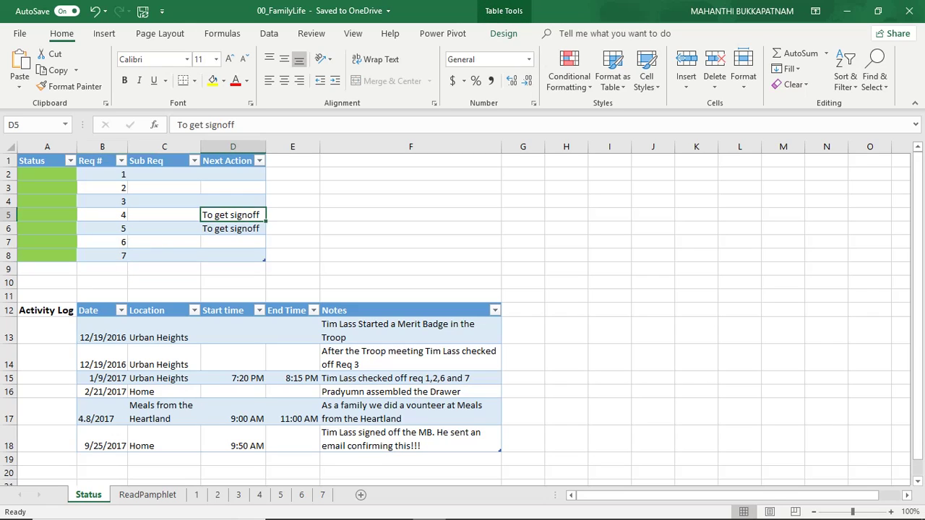
{"action": "left_click", "coordinate": [164, 214]}
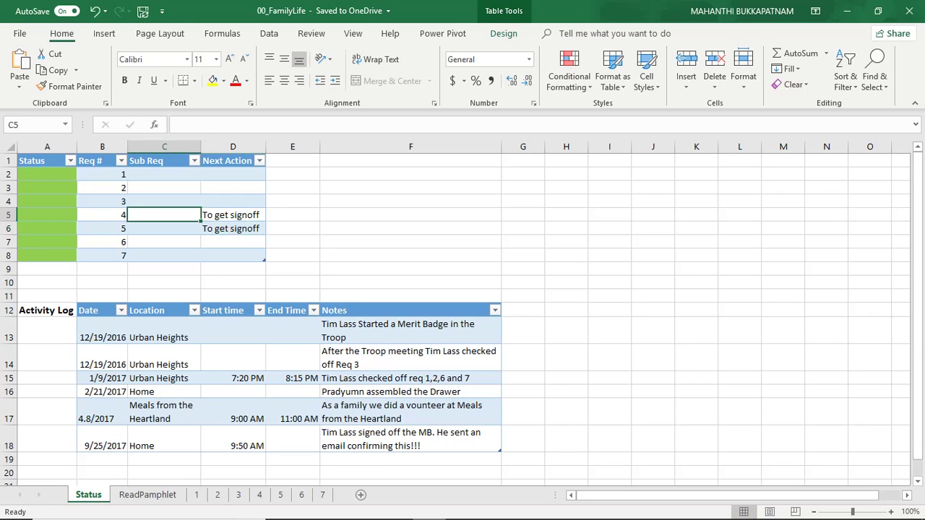
{"action": "left_click", "coordinate": [232, 215]}
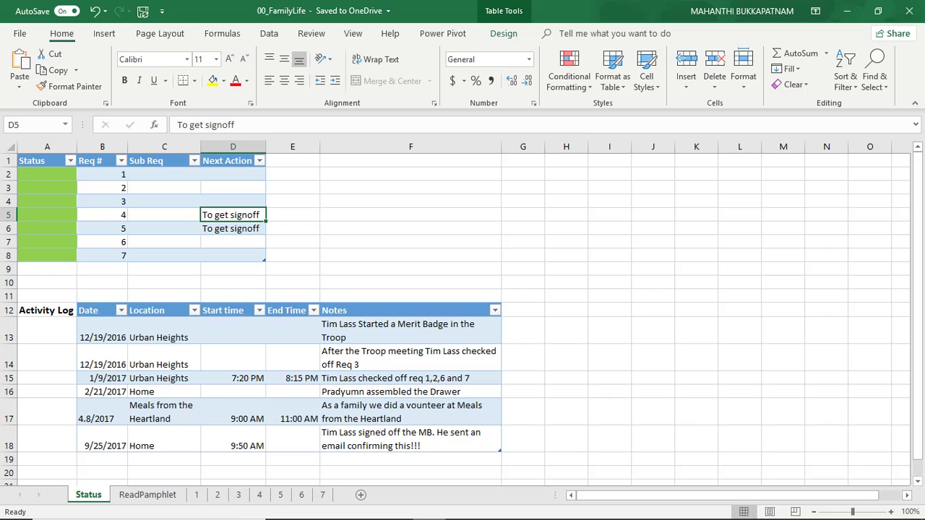
Step: Highlight all Activity Log entries on the Status sheet for review, then clear the selection
{"action": "left_click", "coordinate": [47, 378]}
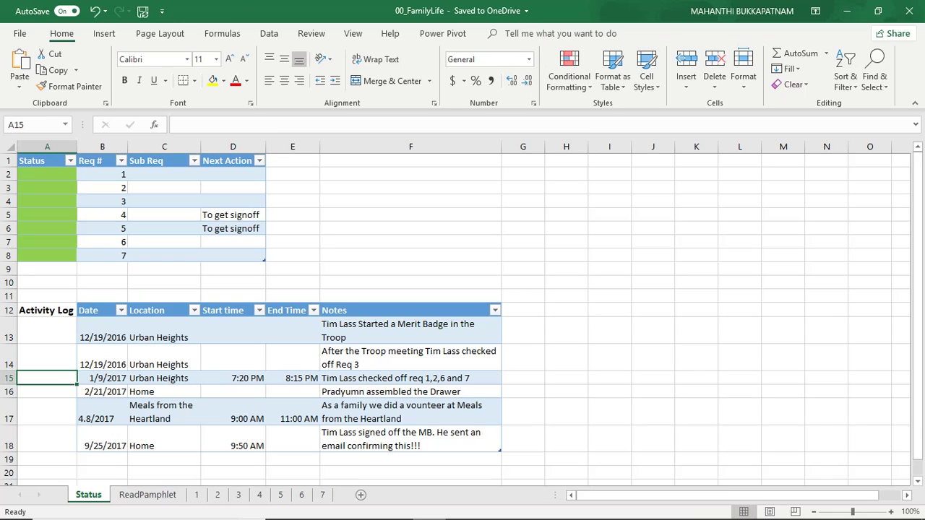
{"action": "left_click_drag", "start_coordinate": [102, 332], "coordinate": [410, 441]}
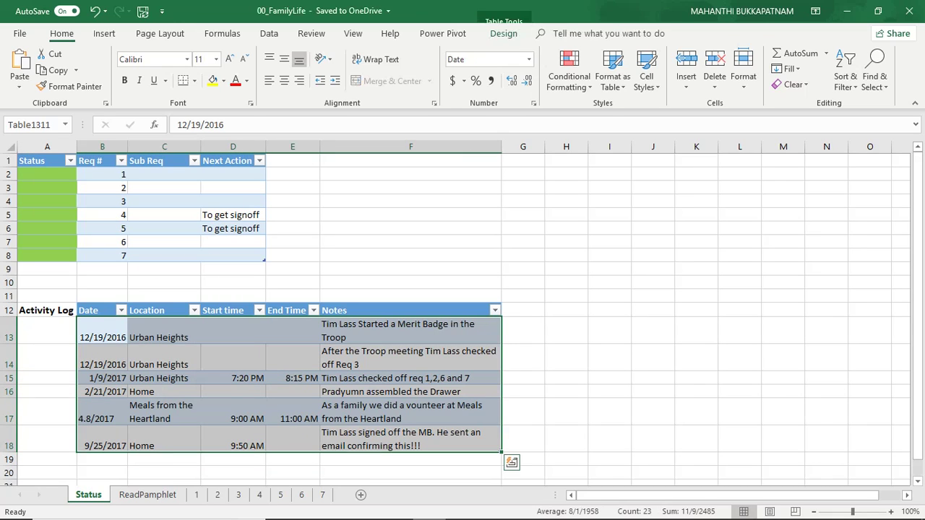
{"action": "left_click", "coordinate": [411, 269]}
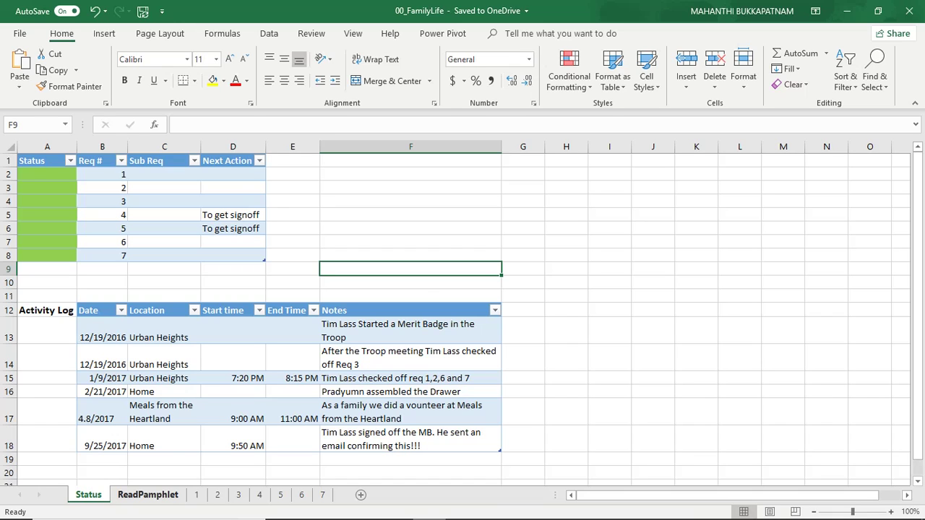
Step: Open the ReadPamphlet sheet and look over its goal, page counts and reading log
{"action": "left_click", "coordinate": [148, 494]}
{"action": "left_click", "coordinate": [376, 403]}
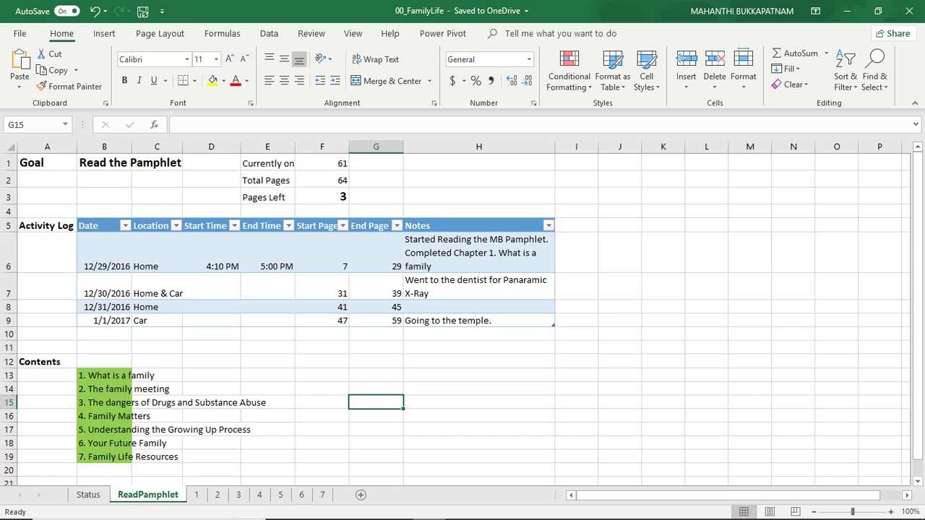
{"action": "left_click", "coordinate": [268, 348]}
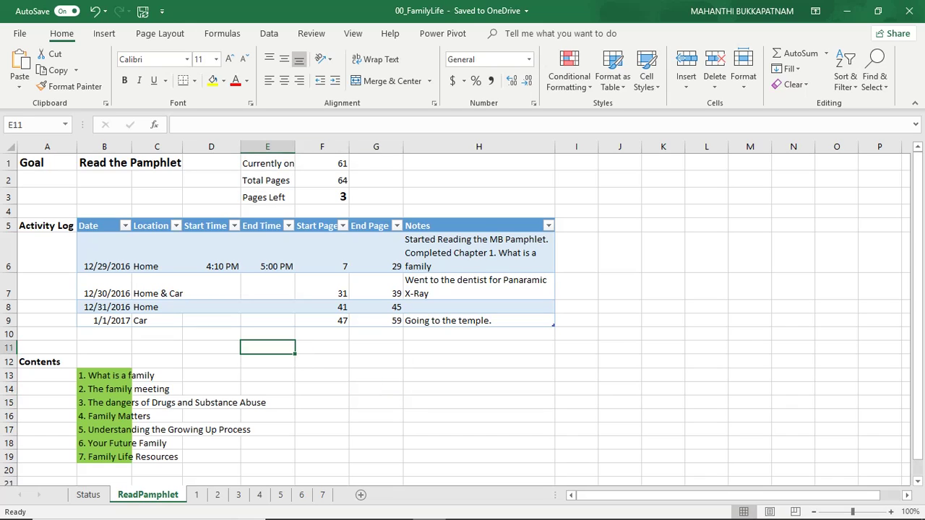
{"action": "left_click", "coordinate": [479, 362]}
{"action": "left_click", "coordinate": [321, 362]}
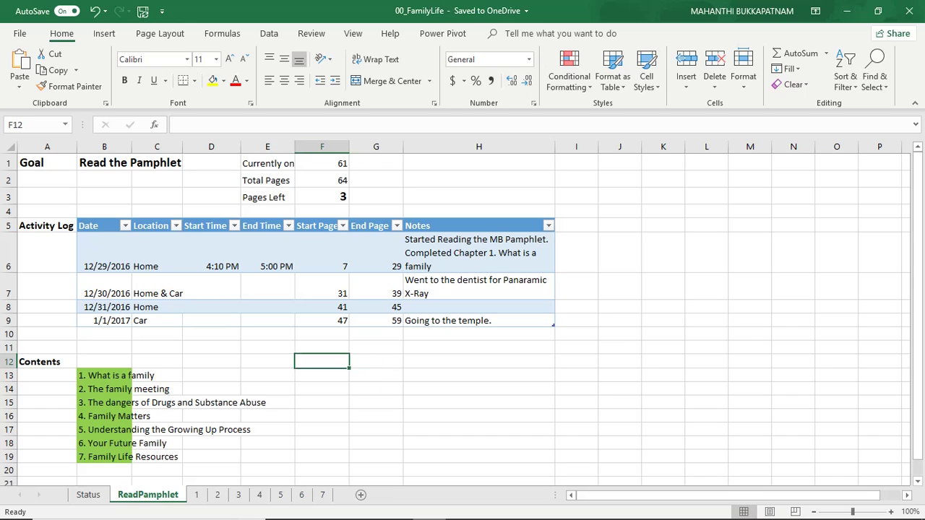
{"action": "left_click", "coordinate": [267, 348]}
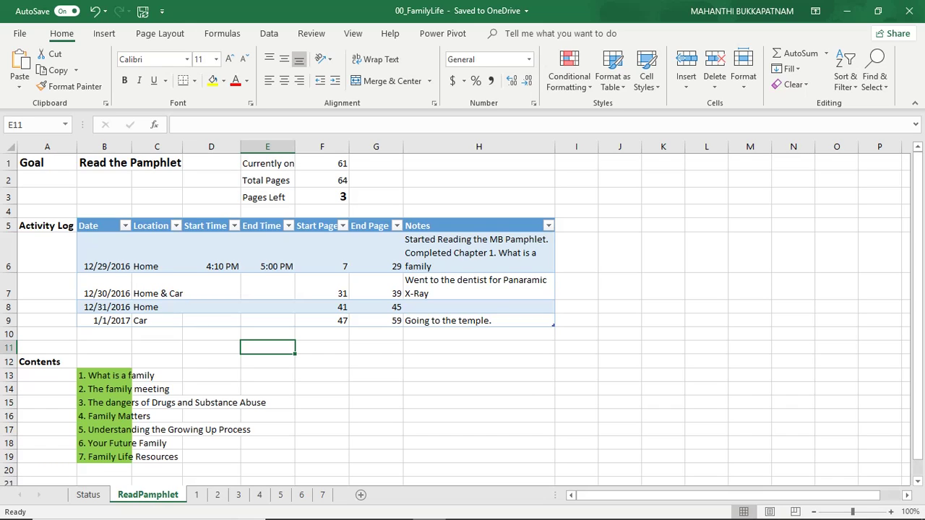
{"action": "left_click", "coordinate": [376, 375]}
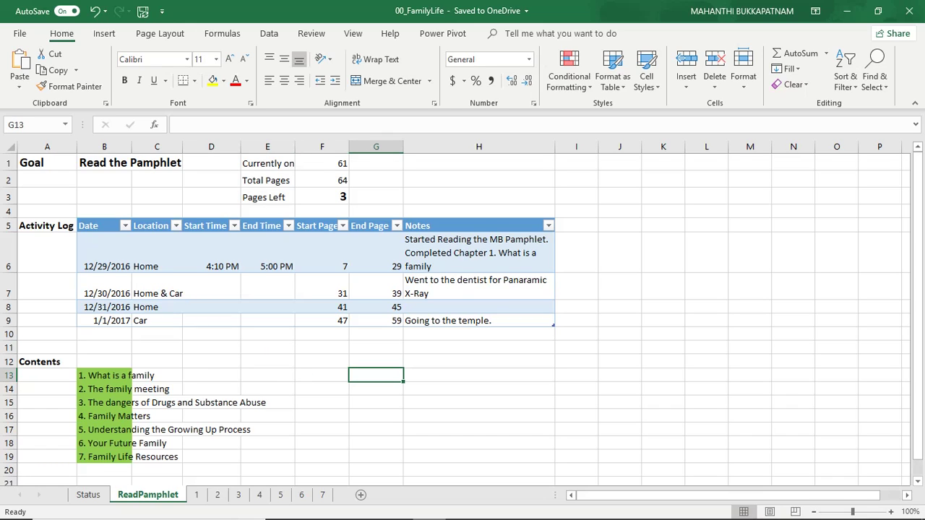
Step: Examine the first reading log entry's date, location, start page and notes
{"action": "left_click", "coordinate": [104, 252]}
{"action": "left_click", "coordinate": [156, 253]}
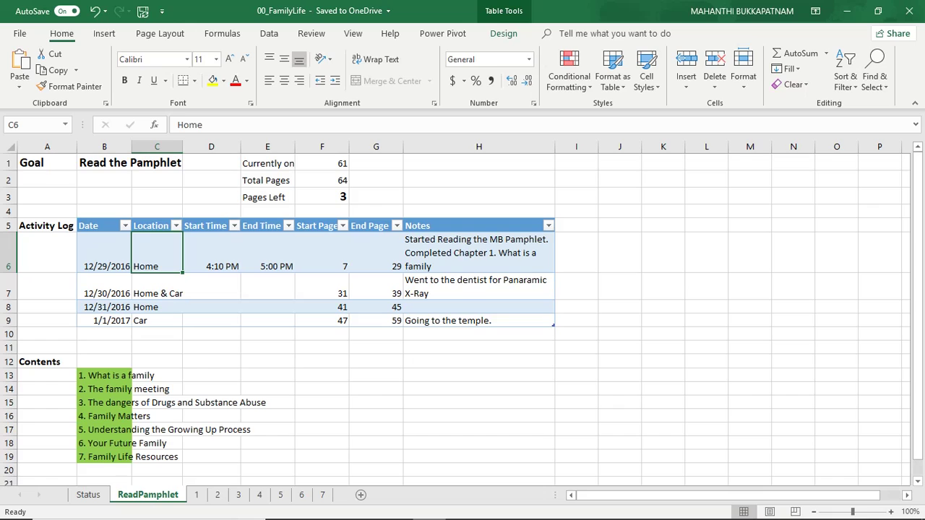
{"action": "left_click", "coordinate": [322, 253]}
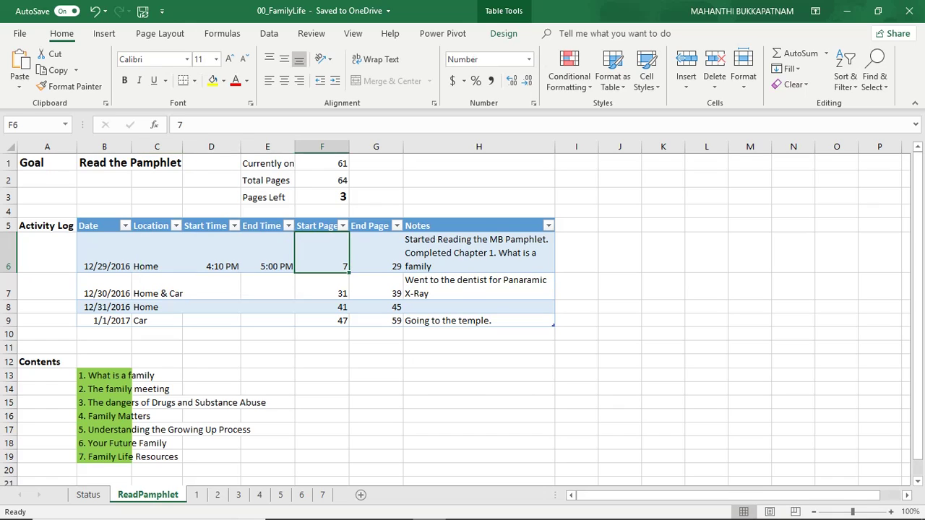
{"action": "left_click", "coordinate": [478, 253]}
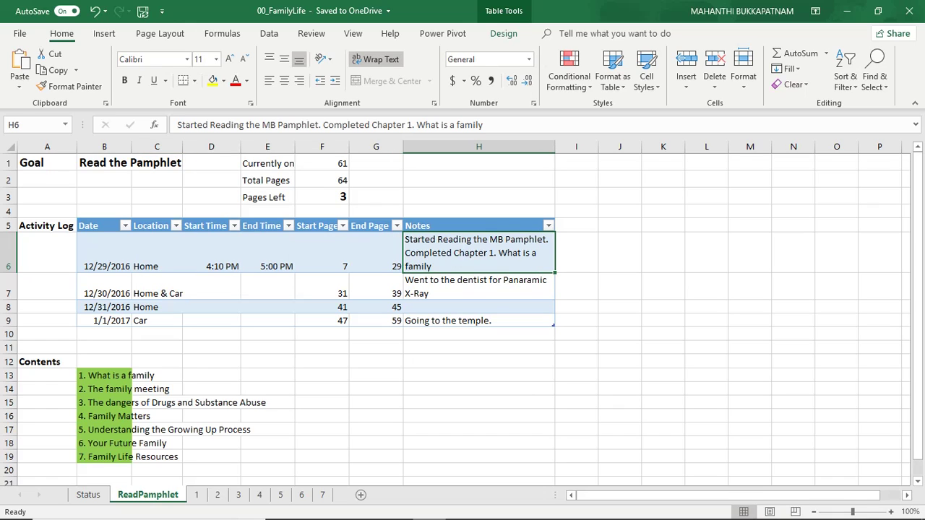
{"action": "left_click", "coordinate": [478, 361]}
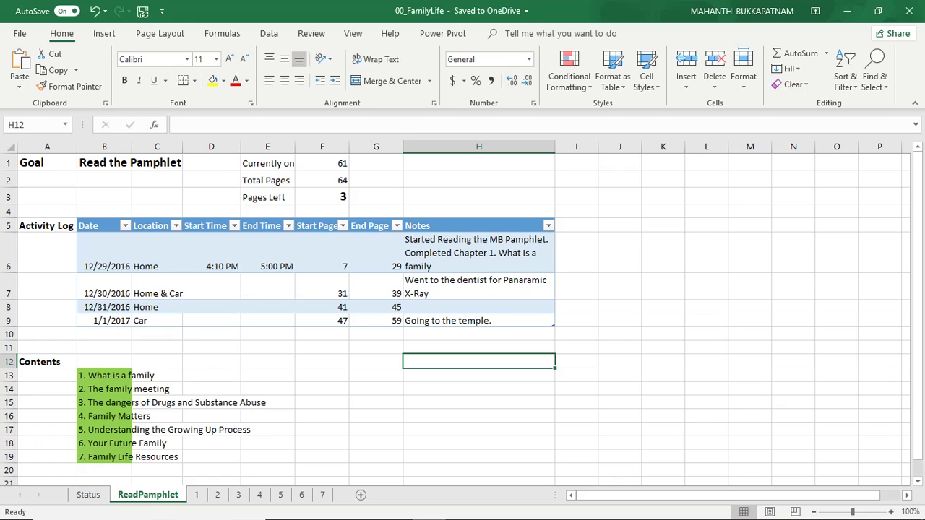
Step: Review the pamphlet's Contents list of chapters, starting from the first chapter in B13
{"action": "key", "text": "Left"}
{"action": "key", "text": "Left"}
{"action": "key", "text": "Left"}
{"action": "key", "text": "Left"}
{"action": "key", "text": "Left"}
{"action": "key", "text": "Left"}
{"action": "key", "text": "Down"}
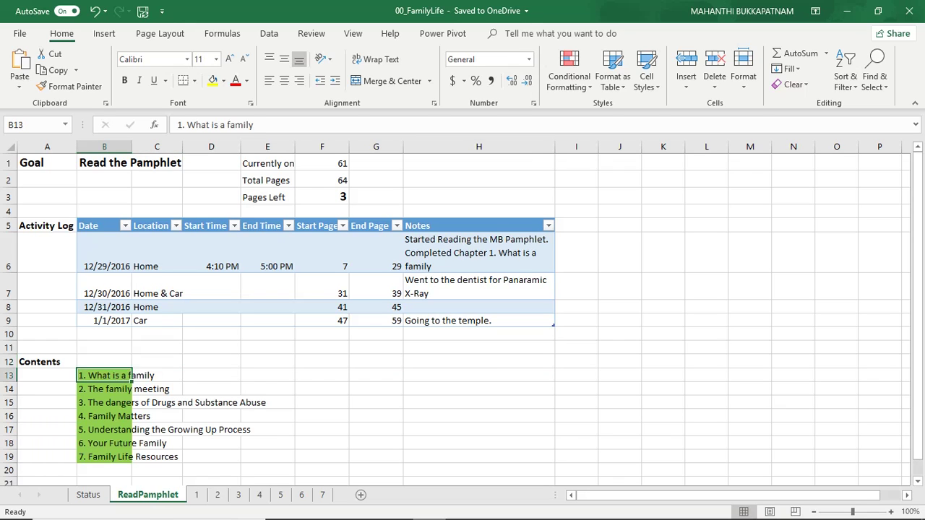
{"action": "scroll", "coordinate": [463, 318], "scroll_direction": "down", "scroll_amount": 2}
{"action": "scroll", "coordinate": [462, 318], "scroll_direction": "up", "scroll_amount": 1}
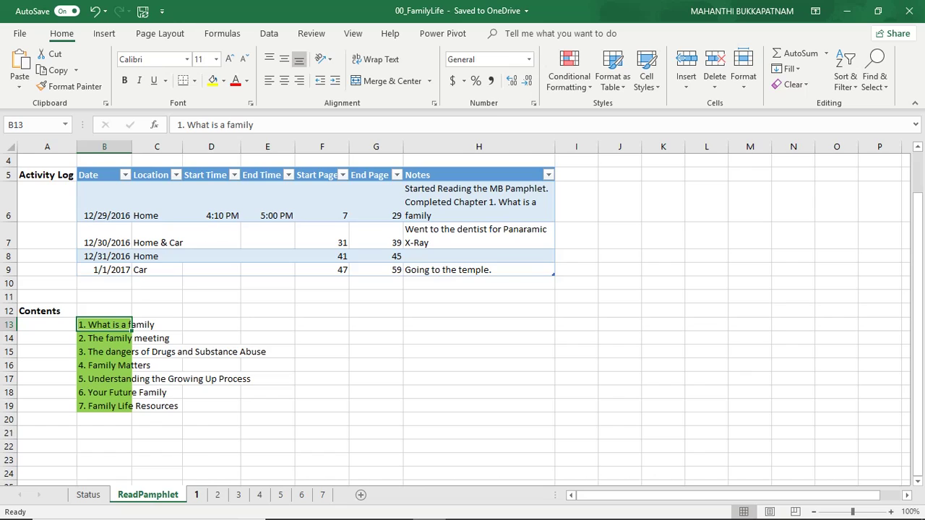
Step: Open sheet 1 and review requirement 1 with its task list in B8:B11
{"action": "key", "text": "ctrl+Page_Down"}
{"action": "left_click", "coordinate": [235, 389]}
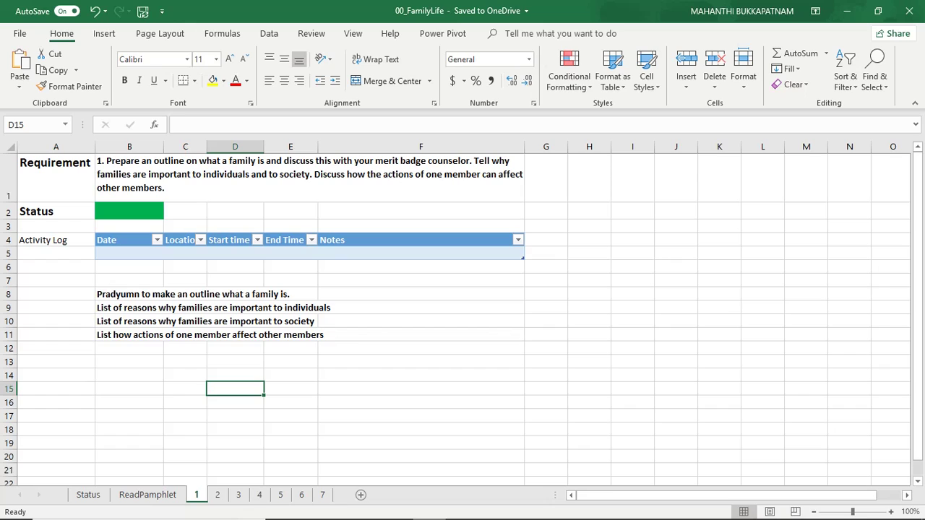
{"action": "left_click", "coordinate": [152, 295]}
{"action": "key", "text": "Left"}
{"action": "key", "text": "Right"}
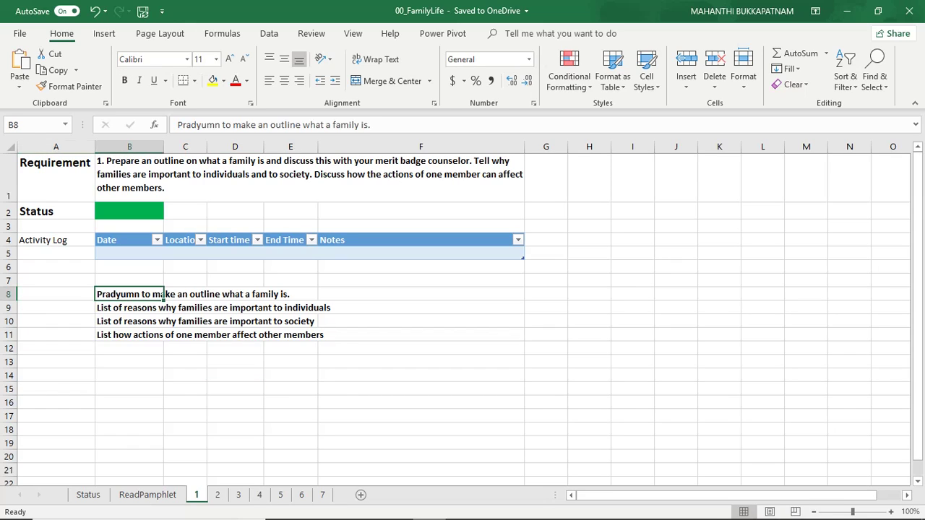
{"action": "key", "text": "shift+Down"}
{"action": "key", "text": "shift+Down"}
{"action": "key", "text": "shift+Down"}
{"action": "left_click", "coordinate": [128, 375]}
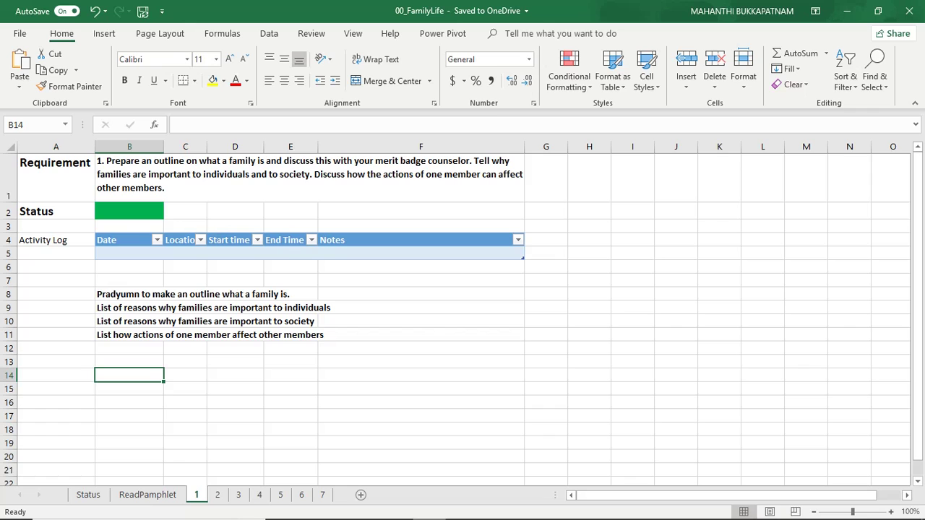
Step: View requirement 2 on its sheet, then open sheet 3 and examine the chore list photo through to the sign-off note
{"action": "left_click", "coordinate": [216, 495]}
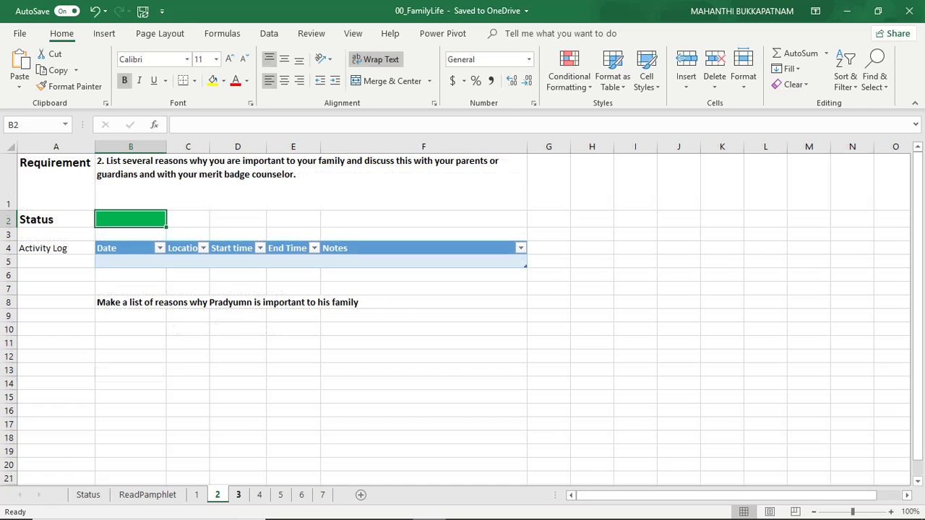
{"action": "left_click", "coordinate": [238, 494]}
{"action": "scroll", "coordinate": [462, 310], "scroll_direction": "up", "scroll_amount": 8}
{"action": "scroll", "coordinate": [462, 318], "scroll_direction": "up", "scroll_amount": 1}
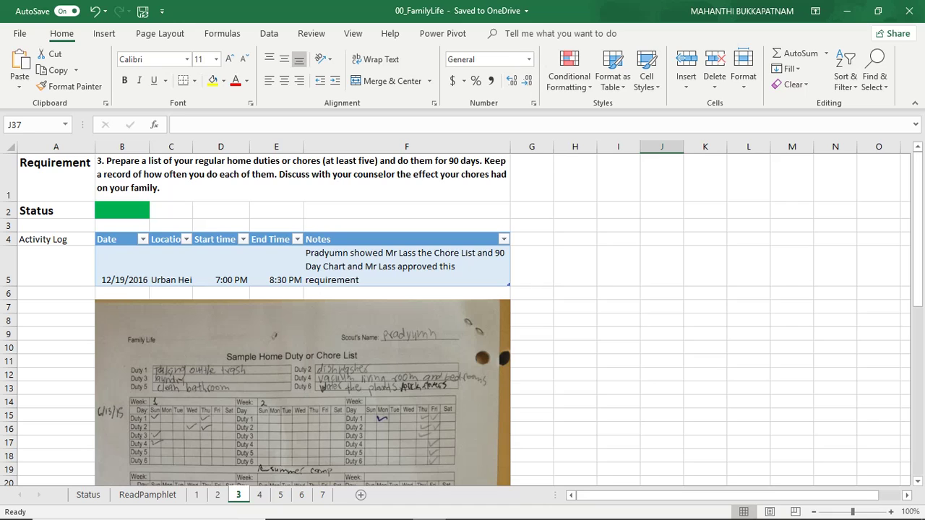
{"action": "left_click", "coordinate": [574, 347]}
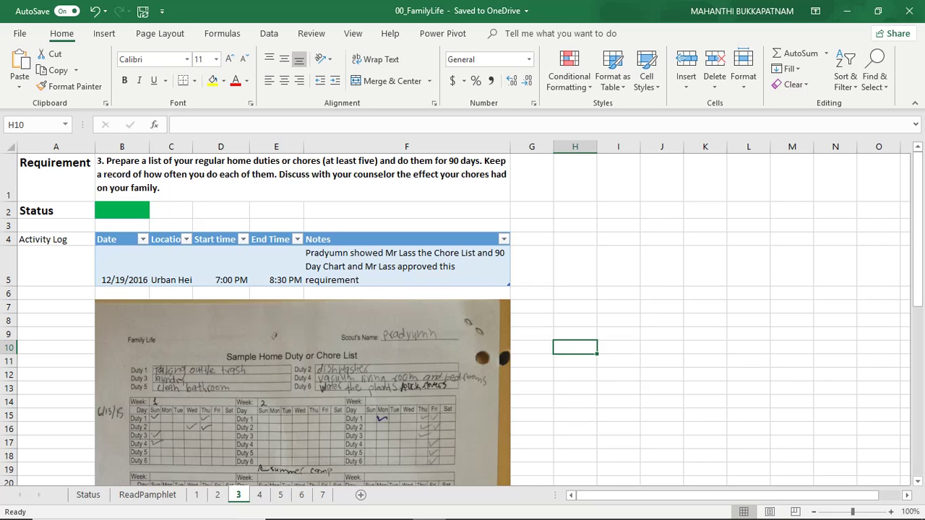
{"action": "scroll", "coordinate": [462, 318], "scroll_direction": "down", "scroll_amount": 2}
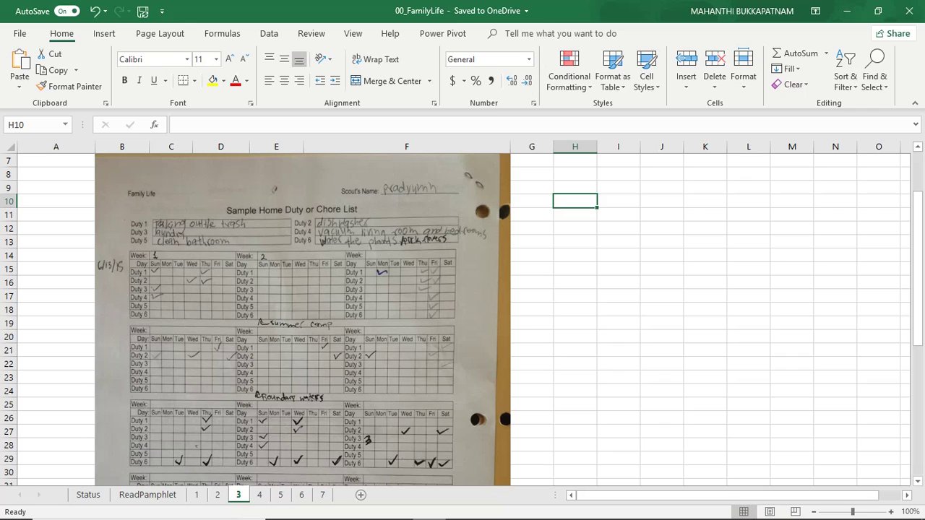
{"action": "scroll", "coordinate": [462, 318], "scroll_direction": "down", "scroll_amount": 3}
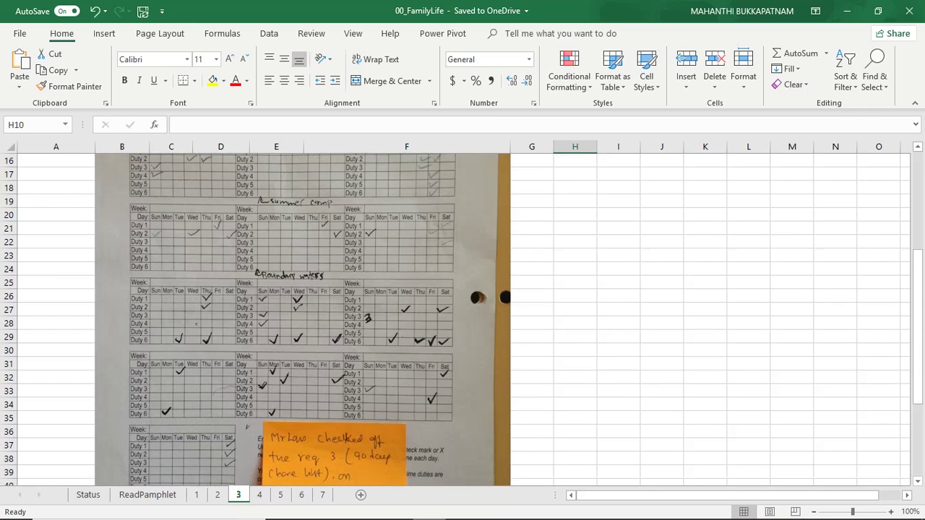
{"action": "scroll", "coordinate": [463, 318], "scroll_direction": "down", "scroll_amount": 1}
{"action": "scroll", "coordinate": [462, 318], "scroll_direction": "up", "scroll_amount": 2}
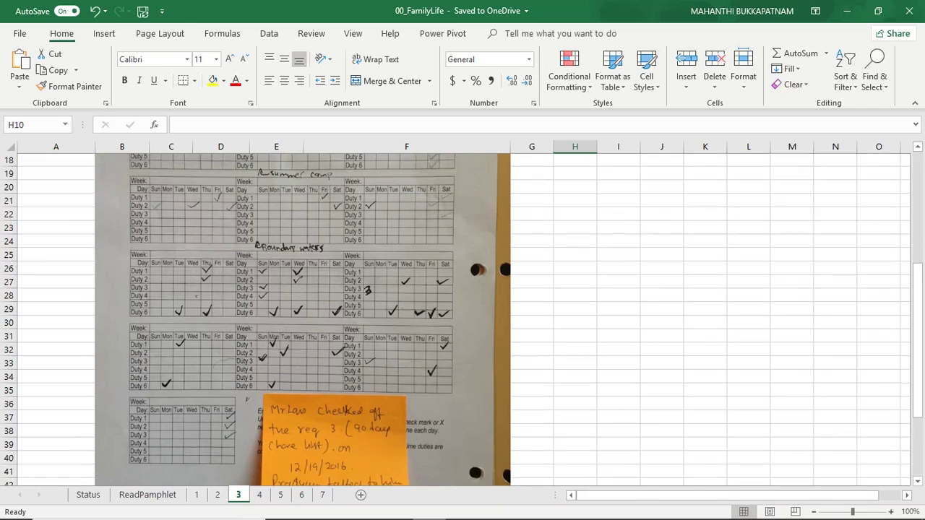
{"action": "scroll", "coordinate": [462, 318], "scroll_direction": "down", "scroll_amount": 5}
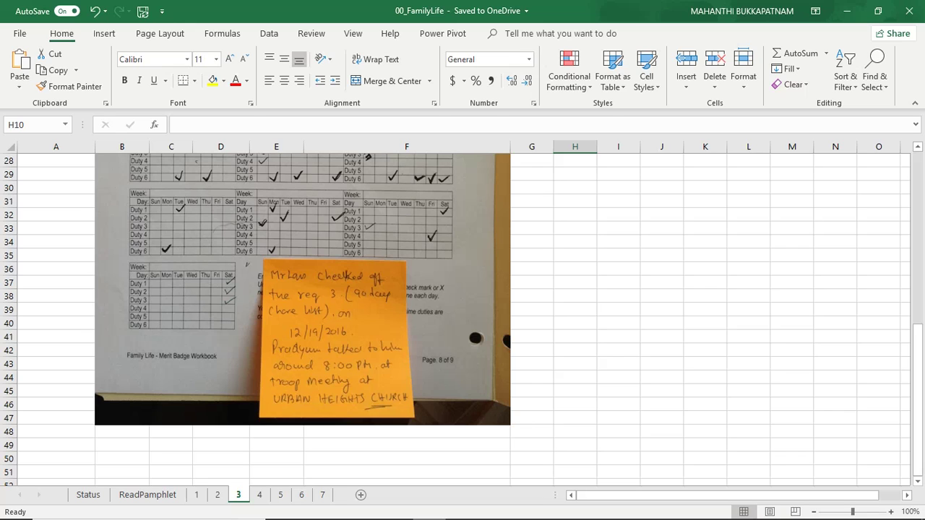
{"action": "scroll", "coordinate": [463, 318], "scroll_direction": "up", "scroll_amount": 9}
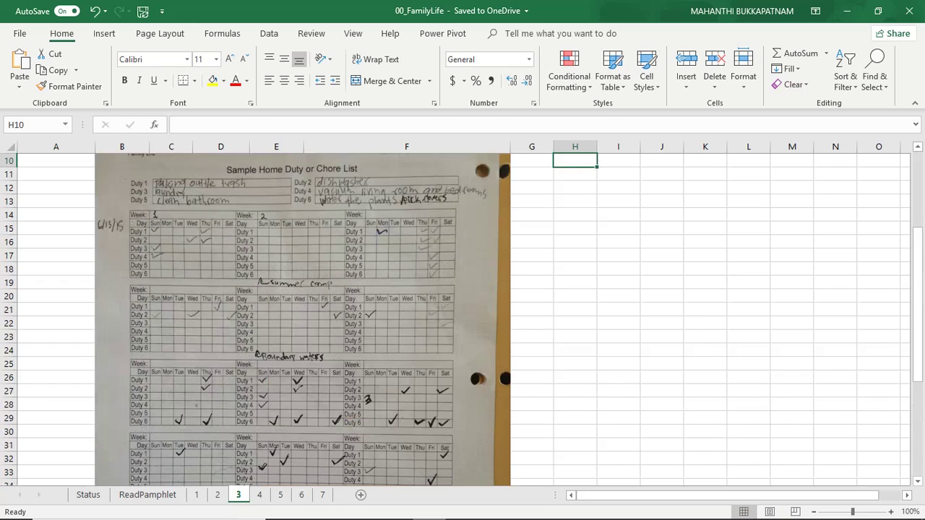
Step: Check requirement 3's status cell on sheet 3 and its matching Status cell on the Status sheet
{"action": "left_click", "coordinate": [121, 210]}
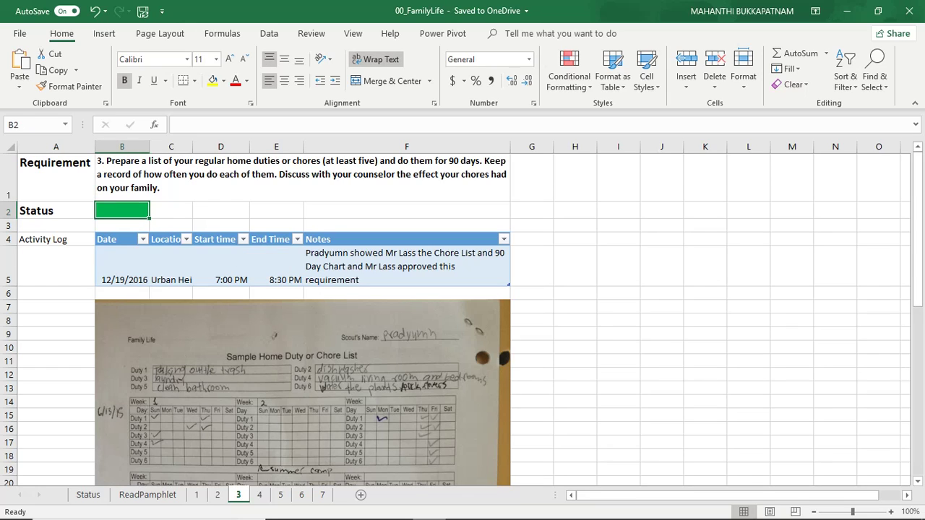
{"action": "left_click", "coordinate": [221, 211]}
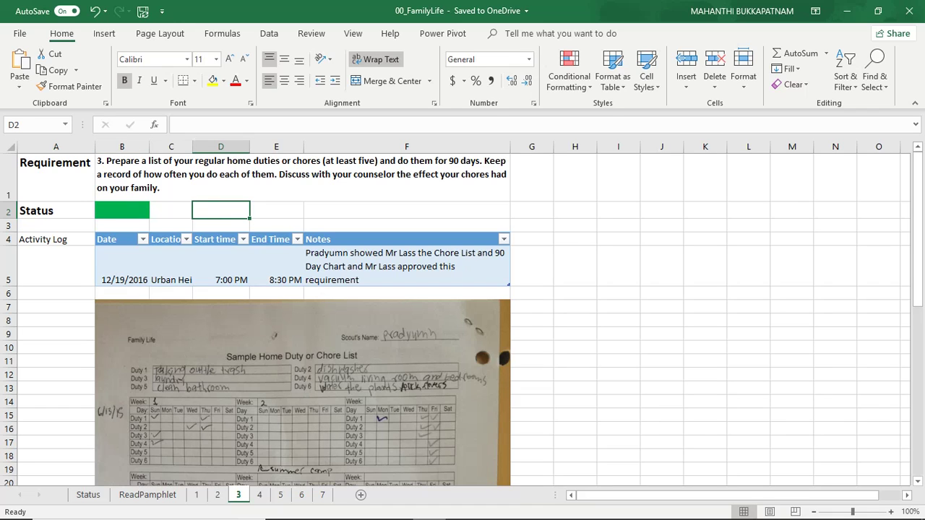
{"action": "left_click", "coordinate": [88, 495]}
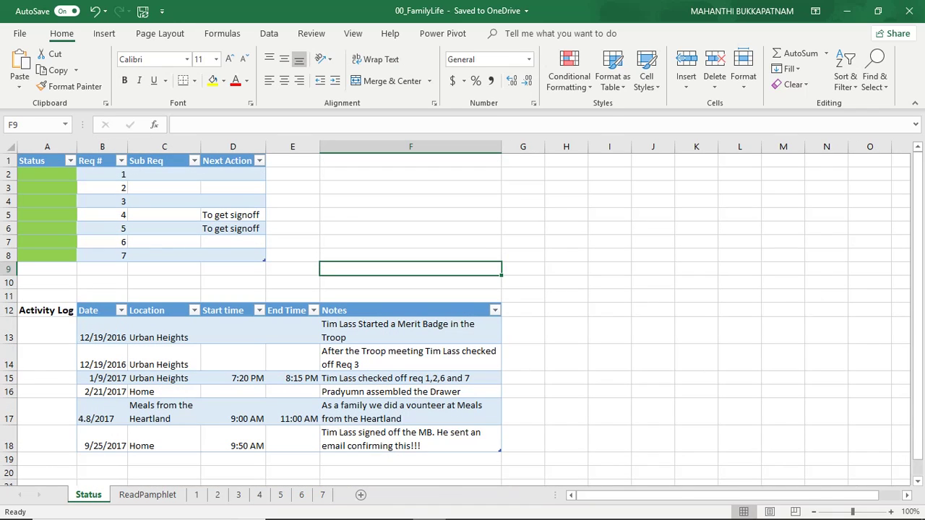
{"action": "left_click", "coordinate": [47, 201]}
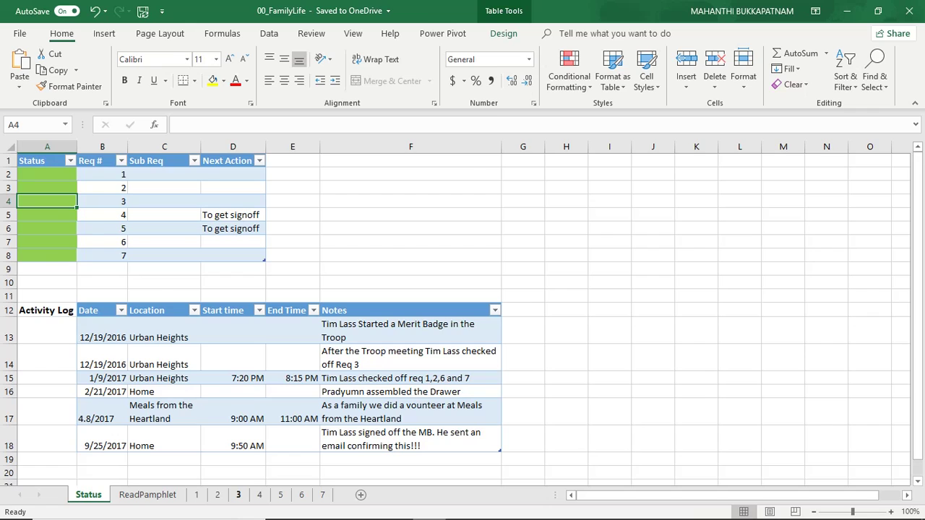
Step: Open sheet 6 and view the family meeting requirement from the start of the sheet
{"action": "left_click", "coordinate": [239, 496]}
{"action": "left_click", "coordinate": [302, 495]}
{"action": "scroll", "coordinate": [463, 318], "scroll_direction": "up", "scroll_amount": 2}
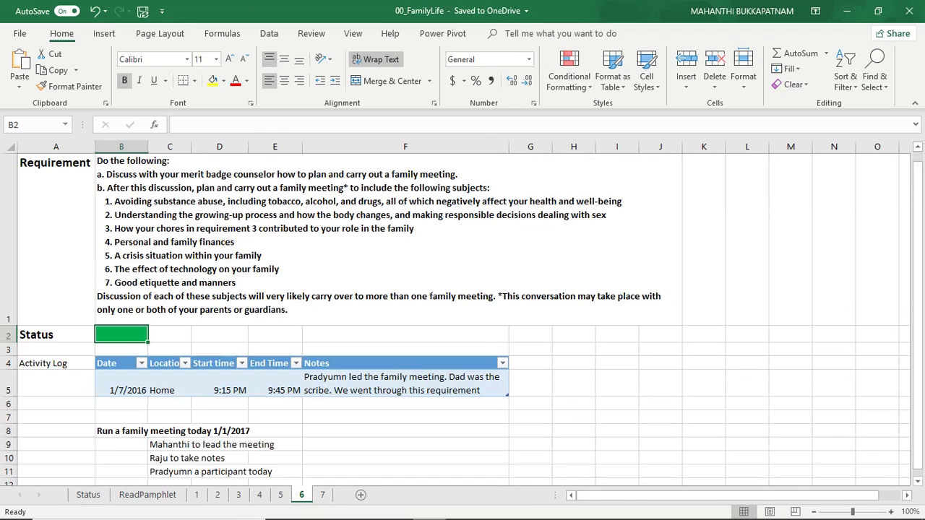
Step: Review the activity log on sheet 6 and the family meeting notes below it, through to the pamphlet reminder in row 18
{"action": "left_click", "coordinate": [56, 363]}
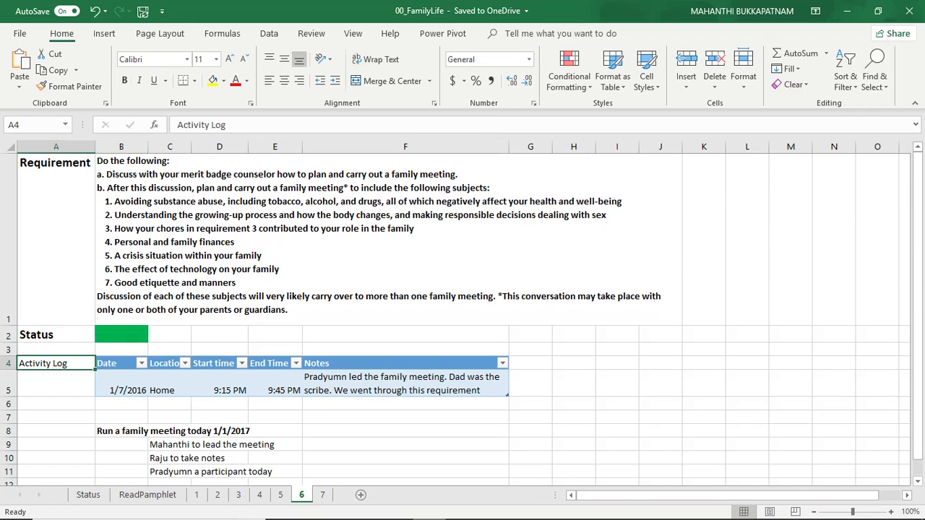
{"action": "left_click", "coordinate": [55, 431]}
{"action": "scroll", "coordinate": [463, 318], "scroll_direction": "down", "scroll_amount": 2}
{"action": "left_click", "coordinate": [120, 201]}
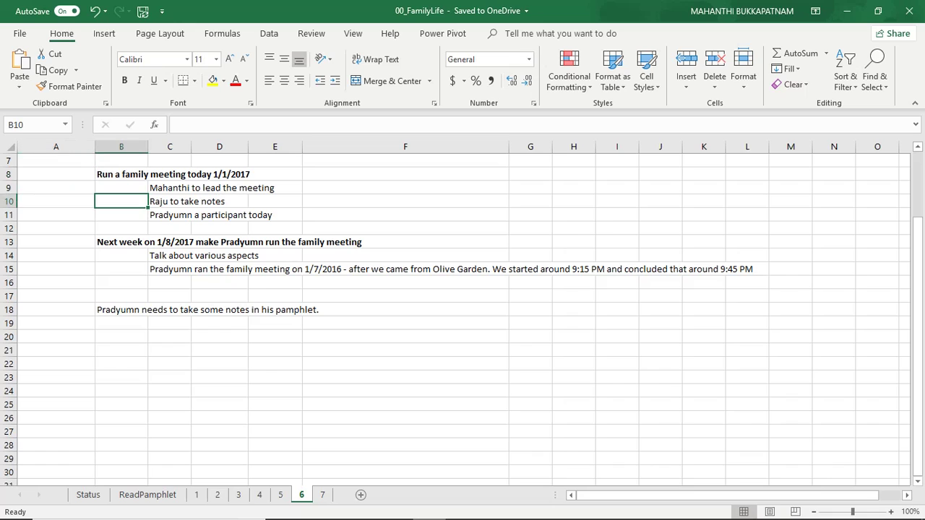
{"action": "scroll", "coordinate": [462, 318], "scroll_direction": "up", "scroll_amount": 2}
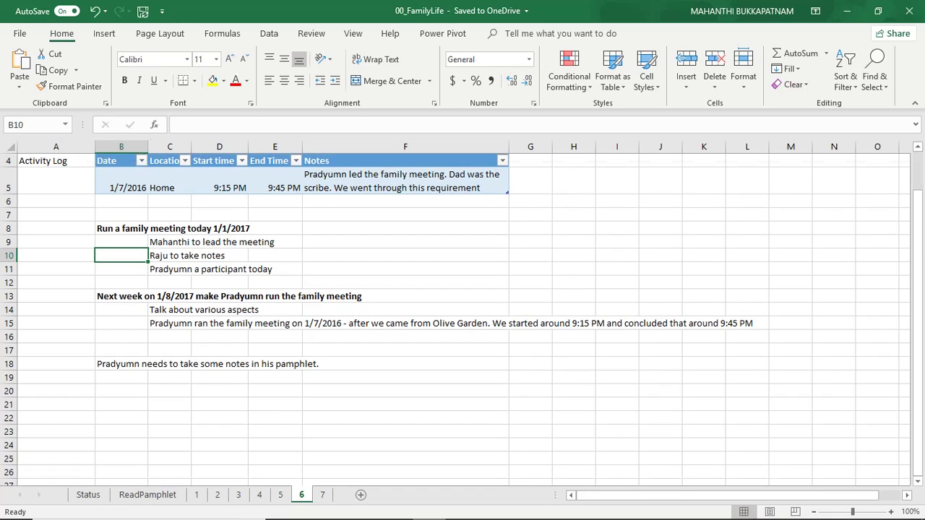
{"action": "scroll", "coordinate": [462, 318], "scroll_direction": "down", "scroll_amount": 2}
{"action": "scroll", "coordinate": [463, 318], "scroll_direction": "up", "scroll_amount": 2}
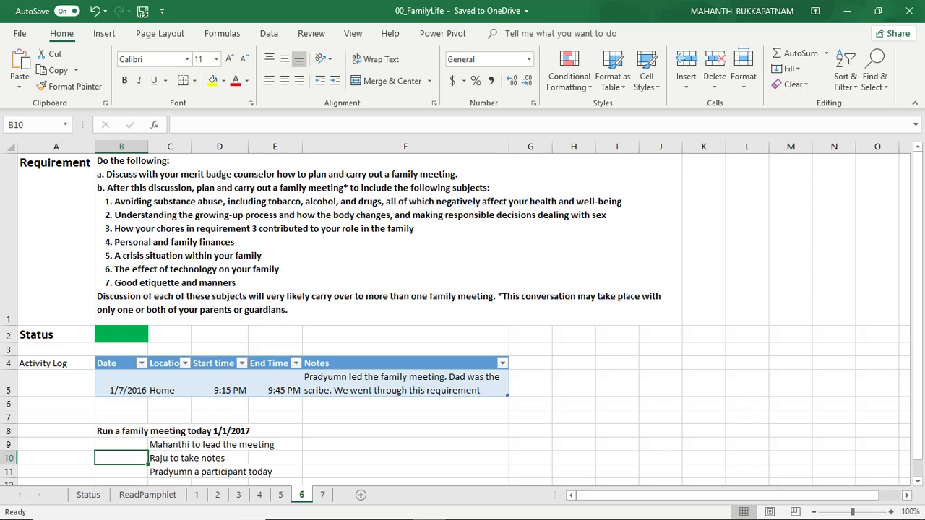
Step: Revisit the requirement text in B1 and status cell B2 on sheet 6, checking them against the activity log and meeting notes
{"action": "left_click", "coordinate": [388, 239]}
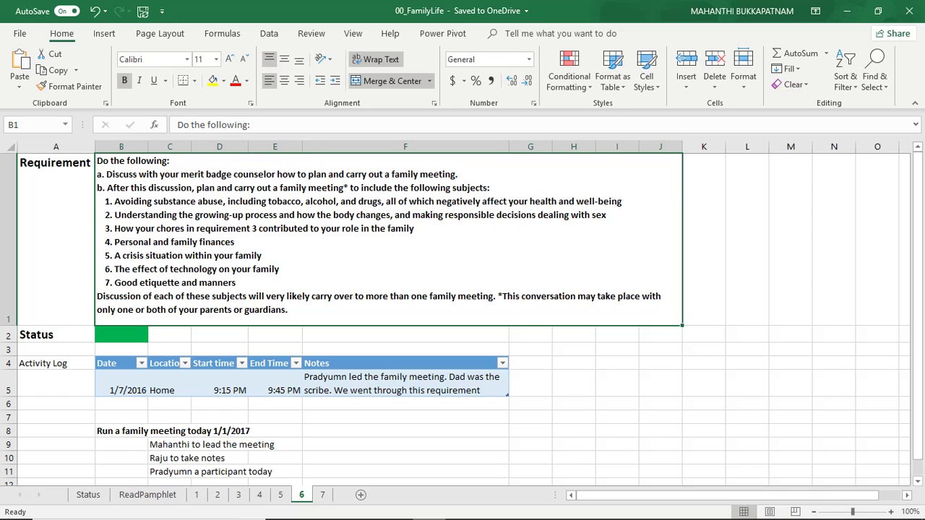
{"action": "left_click", "coordinate": [121, 335]}
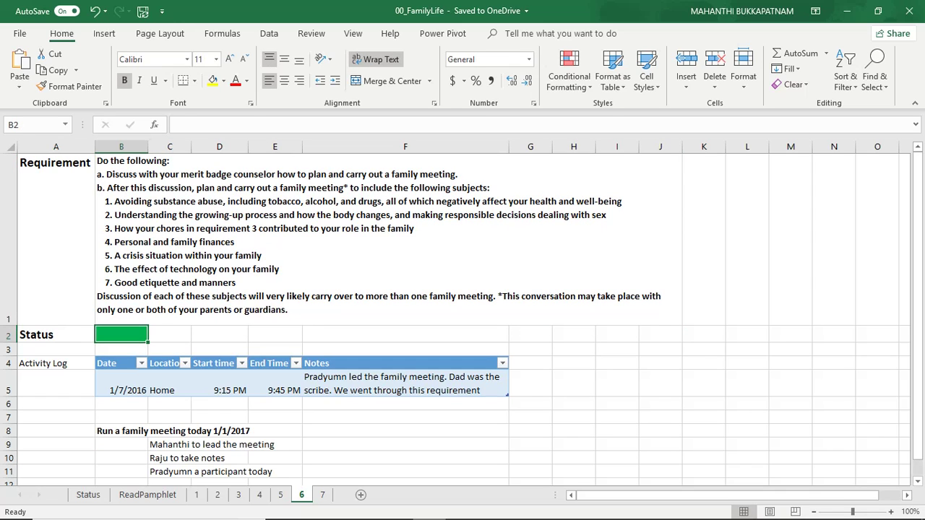
{"action": "left_click", "coordinate": [55, 383]}
{"action": "scroll", "coordinate": [462, 318], "scroll_direction": "down", "scroll_amount": 2}
{"action": "scroll", "coordinate": [462, 318], "scroll_direction": "up", "scroll_amount": 2}
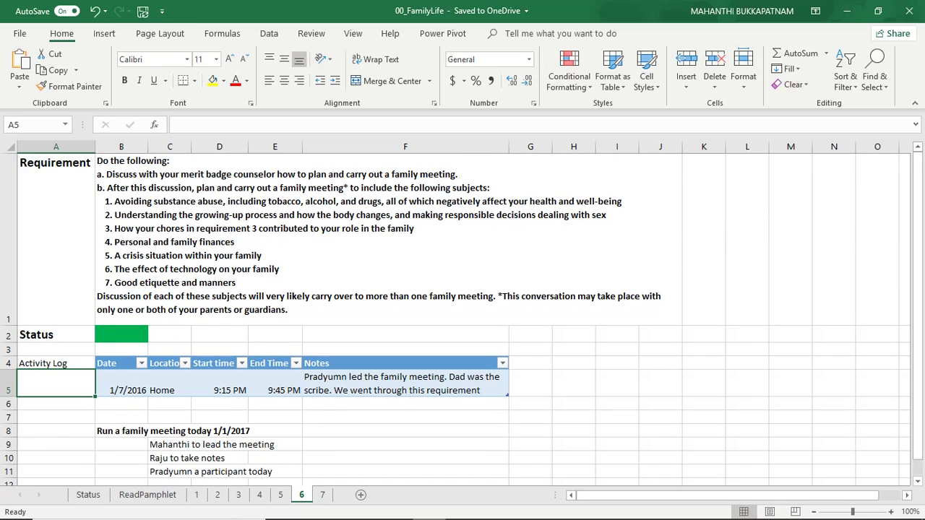
{"action": "scroll", "coordinate": [462, 318], "scroll_direction": "down", "scroll_amount": 1}
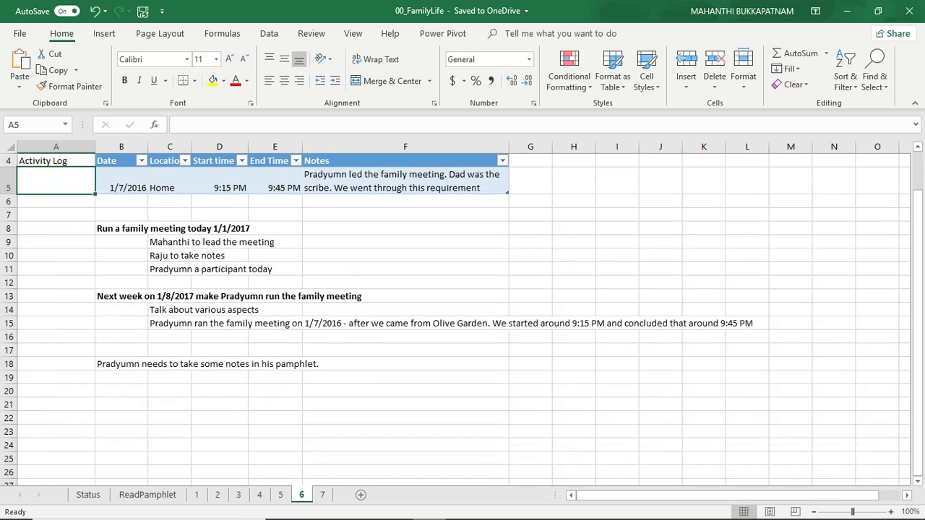
{"action": "scroll", "coordinate": [463, 318], "scroll_direction": "up", "scroll_amount": 1}
{"action": "left_click", "coordinate": [405, 417]}
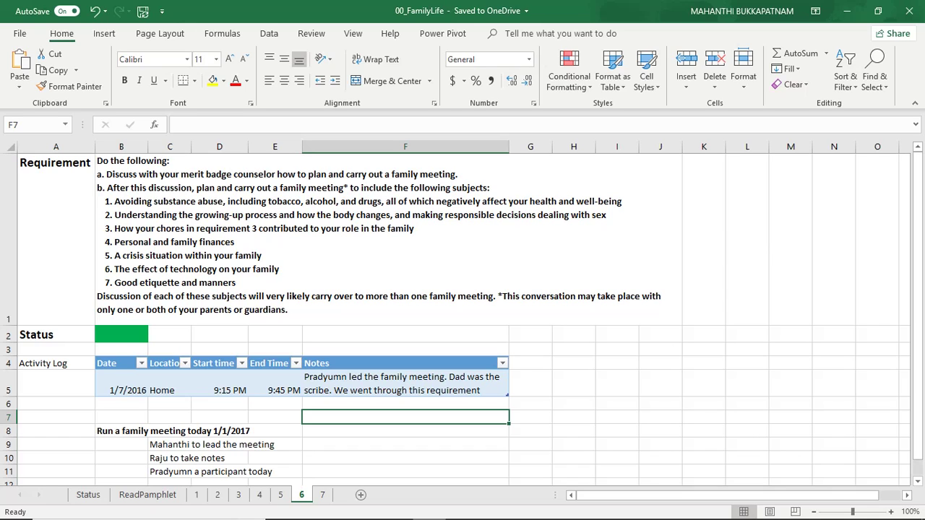
{"action": "key", "text": "Down"}
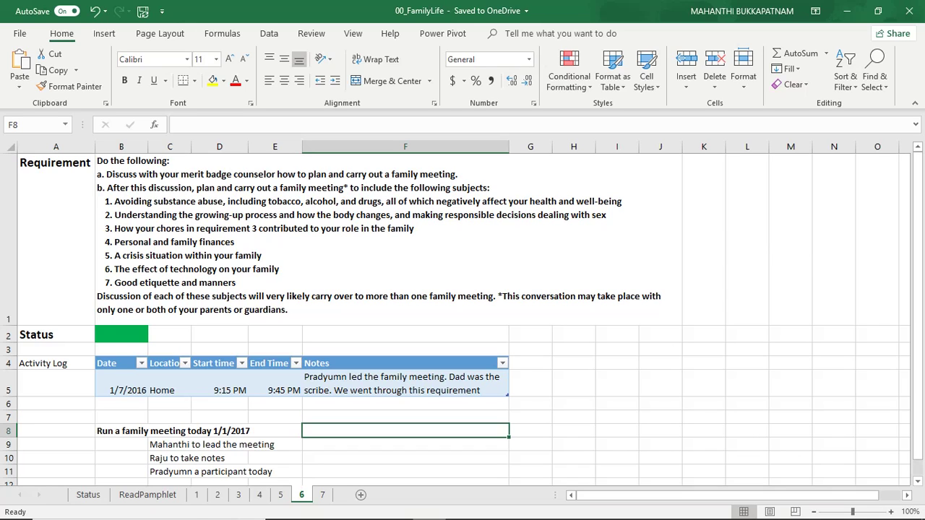
{"action": "key", "text": "Up"}
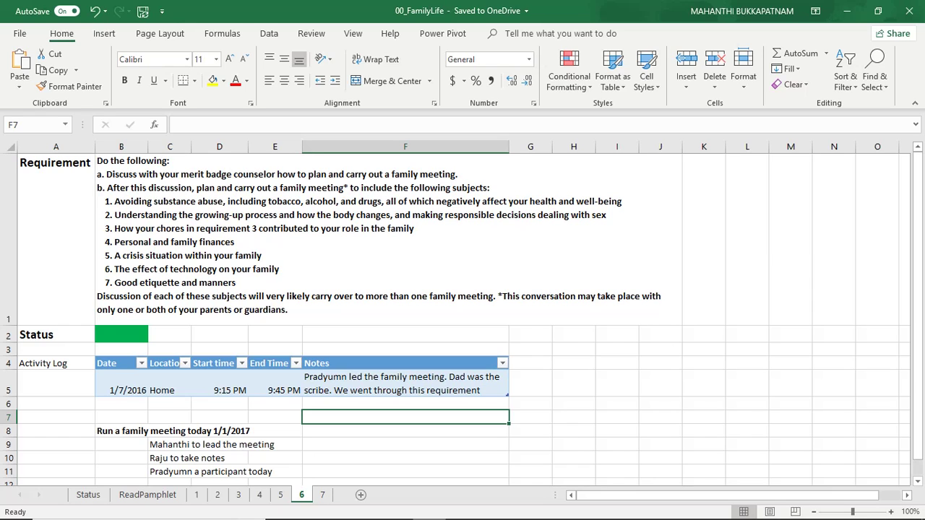
Step: Open sheet 7 and view the requirement on an effective father and the responsibilities of a parent
{"action": "left_click", "coordinate": [322, 495]}
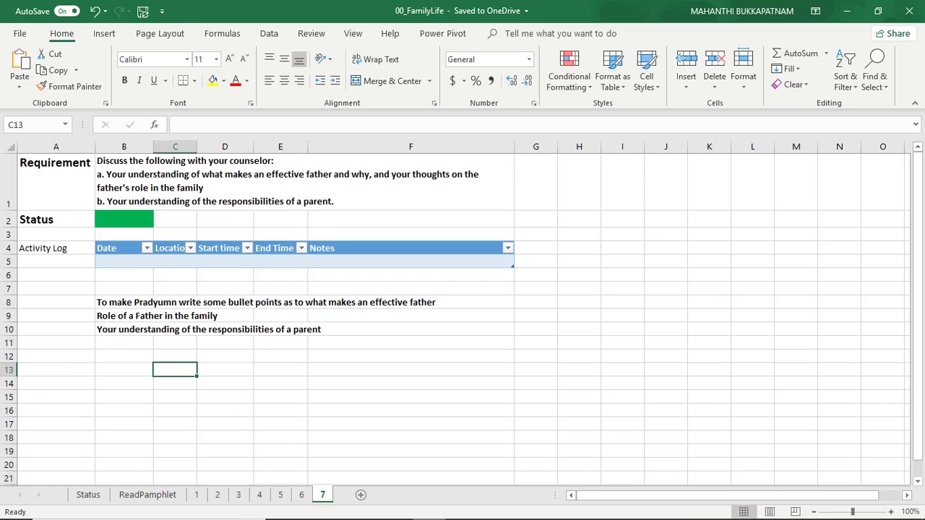
{"action": "left_click", "coordinate": [411, 397]}
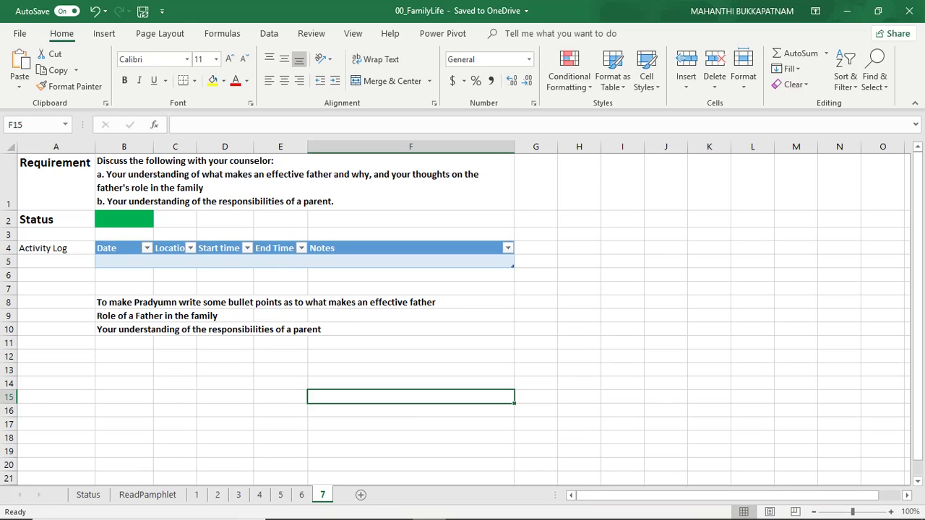